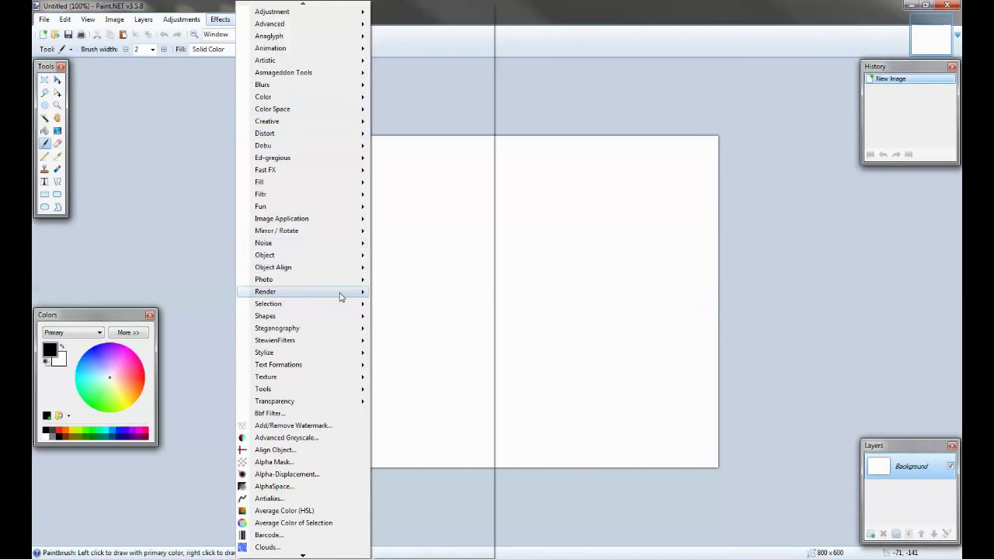
# Render Clouds over the blank canvas with the default settings and apply Ink Sketch with Ink Outline 64 and Coloring 57.
pyautogui.click(402, 194)
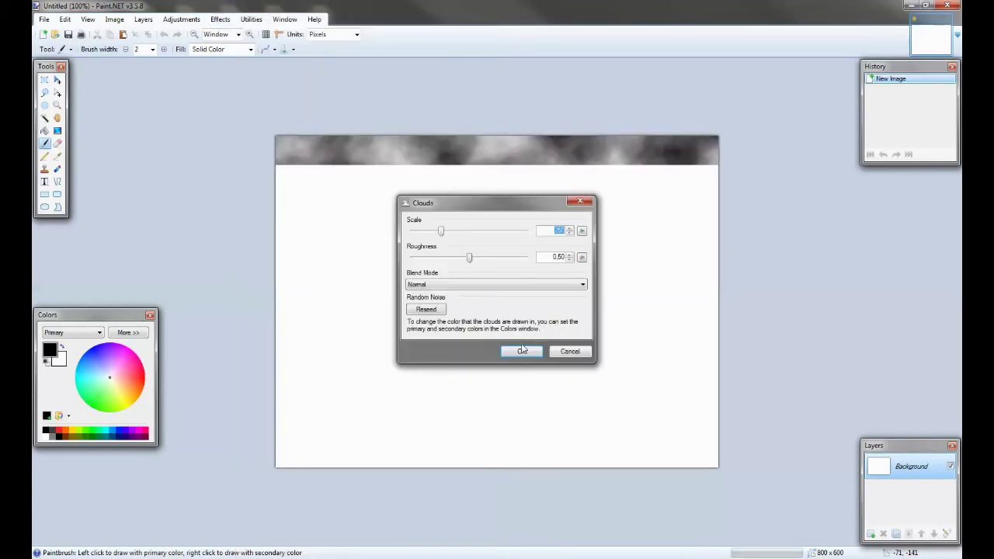
pyautogui.click(516, 351)
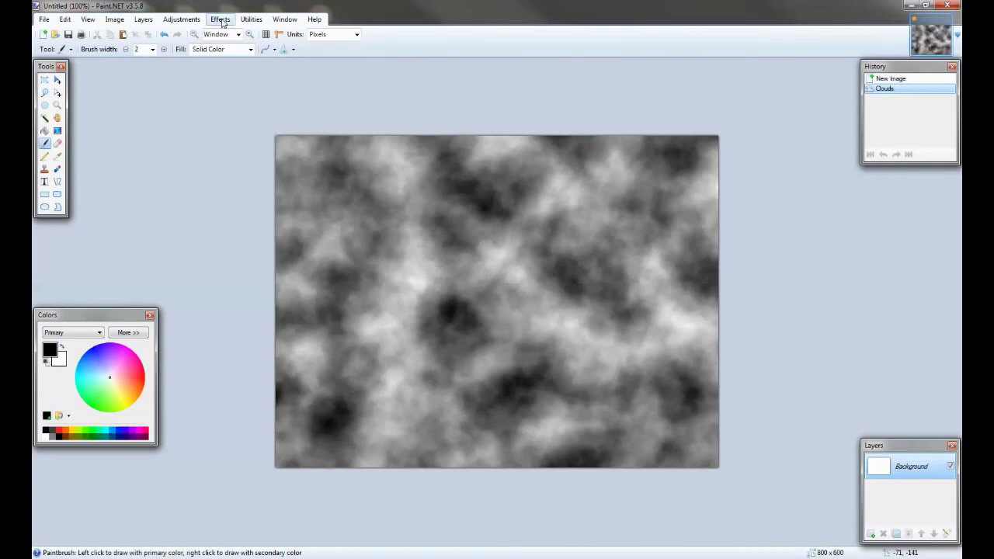
pyautogui.click(222, 20)
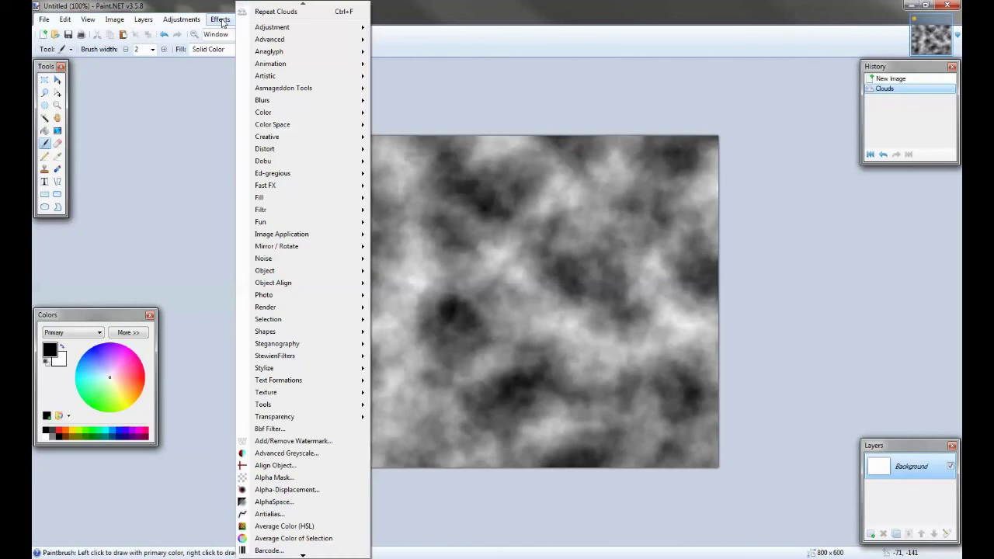
pyautogui.moveTo(326, 75)
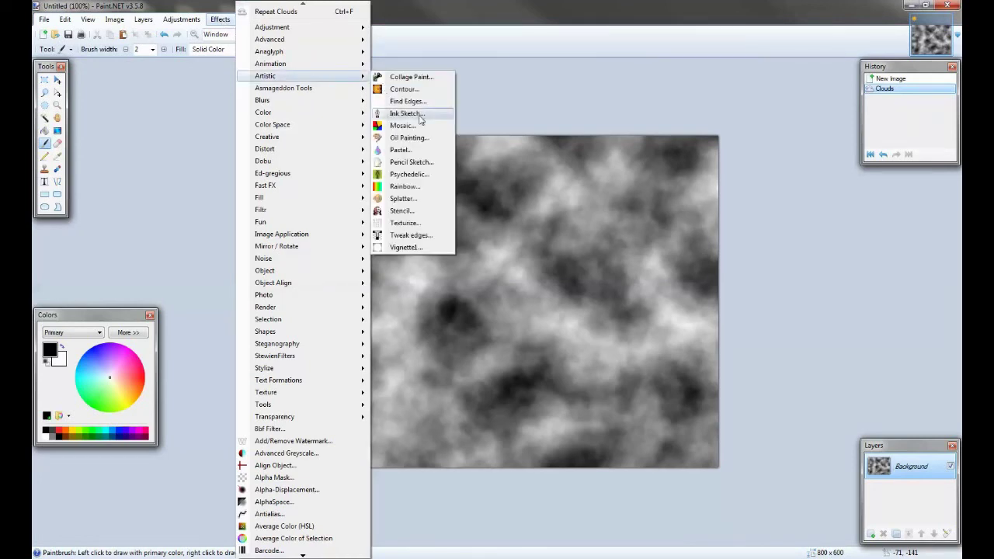
pyautogui.click(432, 139)
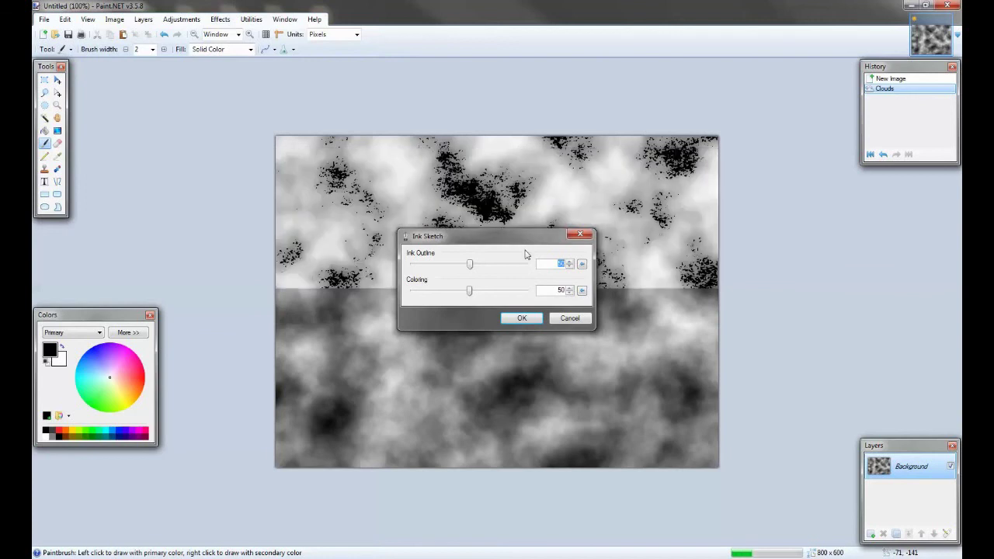
pyautogui.write('64')
pyautogui.press('Tab')
pyautogui.write('57')
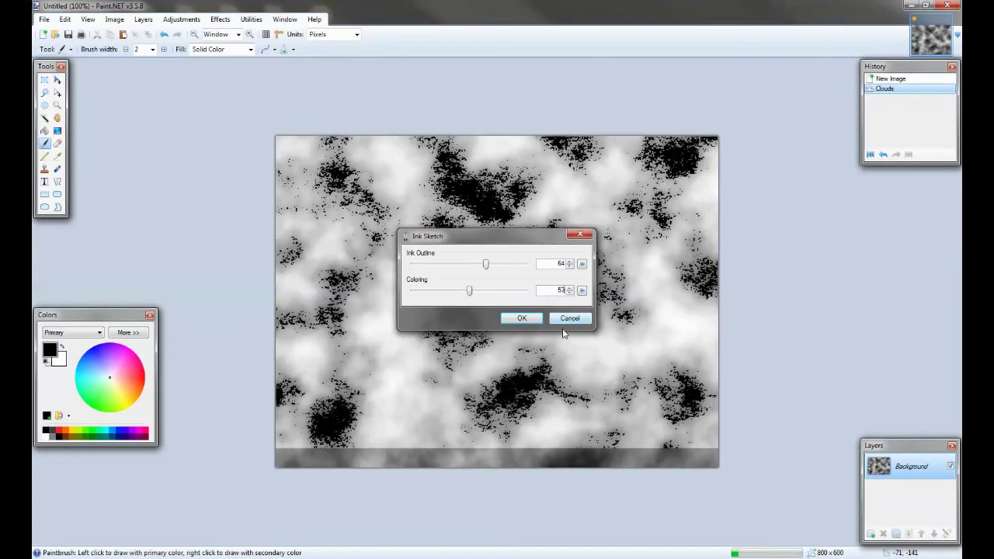
pyautogui.click(529, 323)
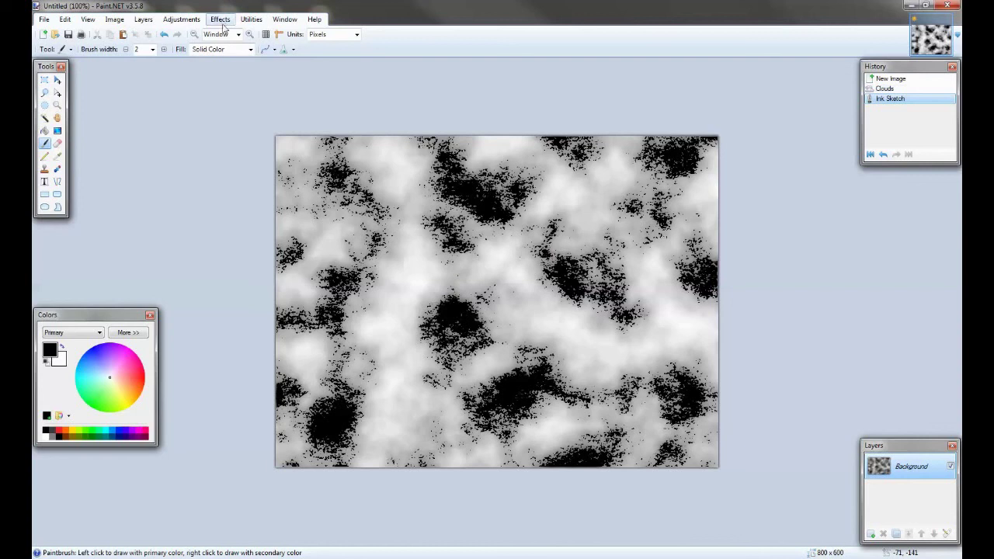
# Apply a centred Zoom Blur to the ink-sketched clouds with a zoom amount of 57.
pyautogui.click(221, 22)
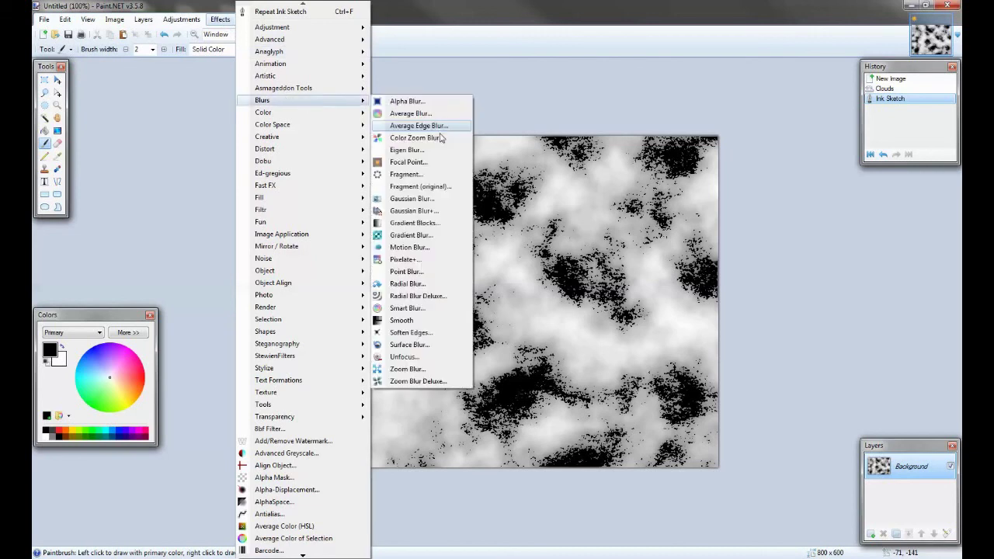
pyautogui.click(412, 373)
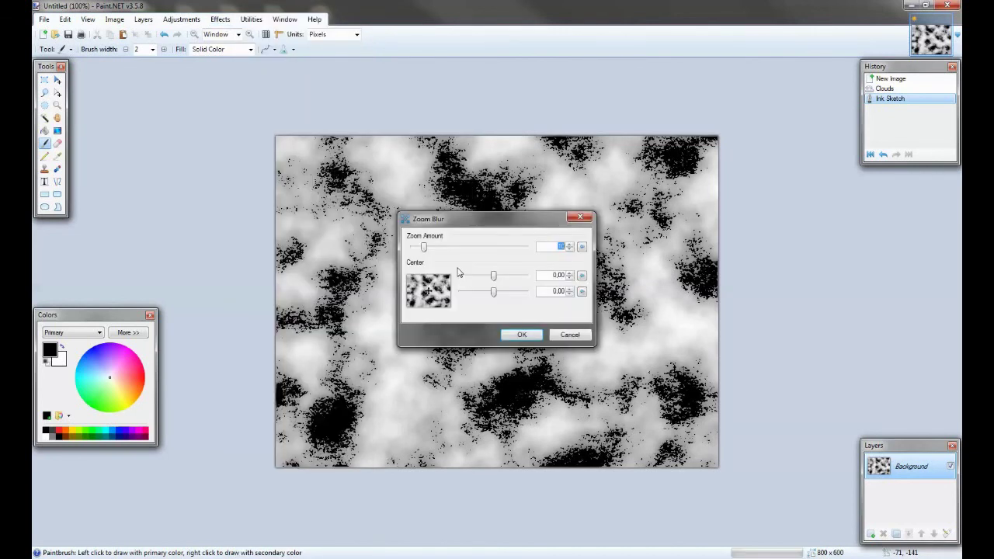
pyautogui.write('5')
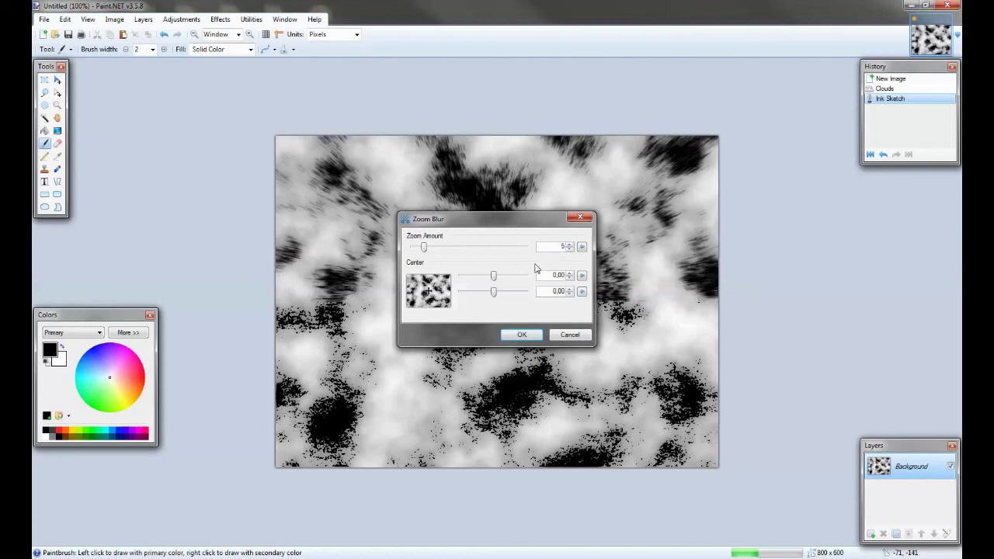
pyautogui.write('1')
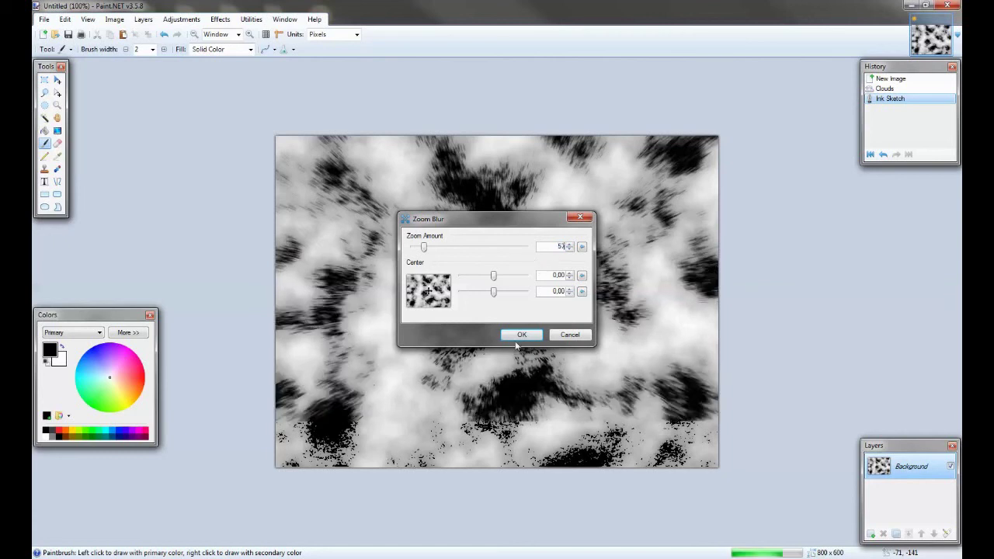
pyautogui.write('7')
pyautogui.click(522, 335)
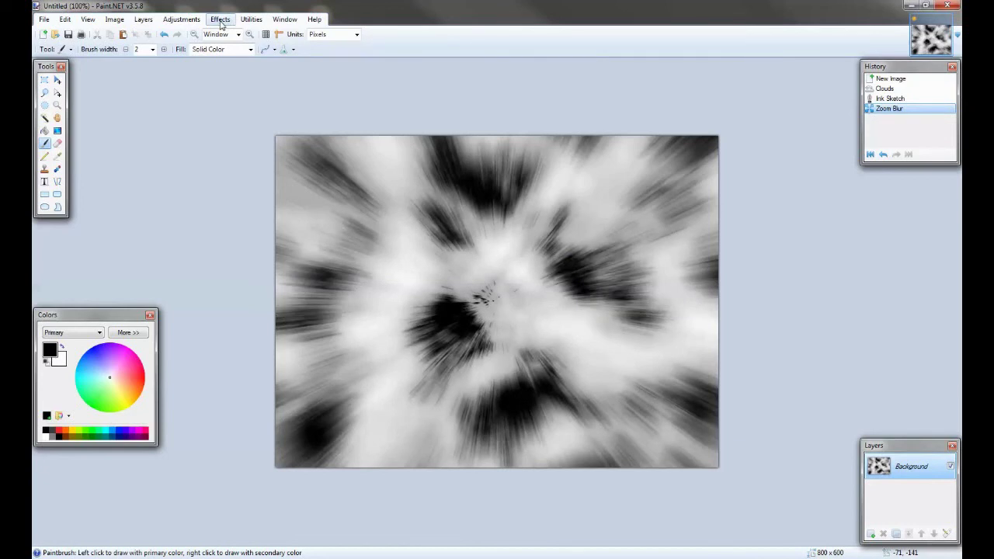
# Apply the Twist distortion to the blurred image with amount 30, size 1 and quality 2.
pyautogui.click(222, 25)
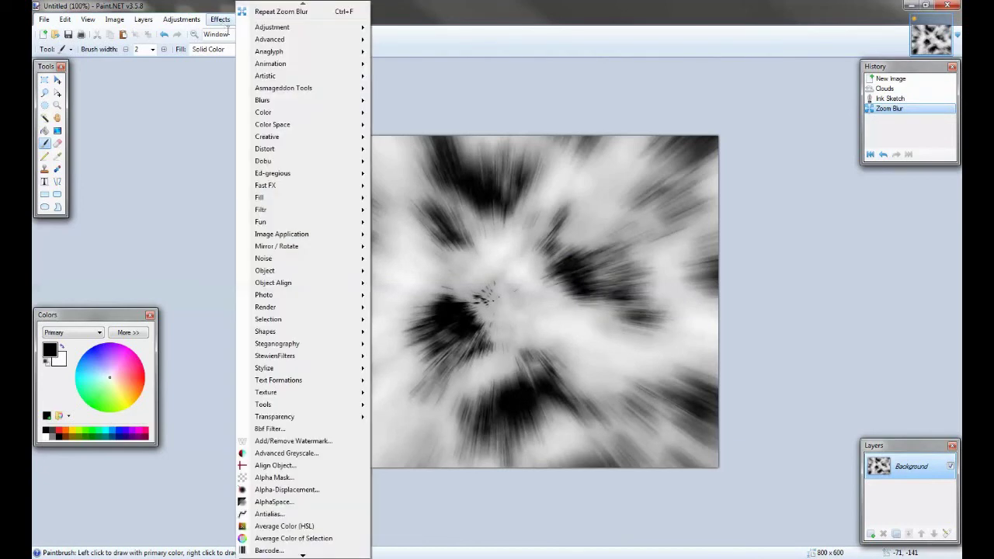
pyautogui.moveTo(306, 150)
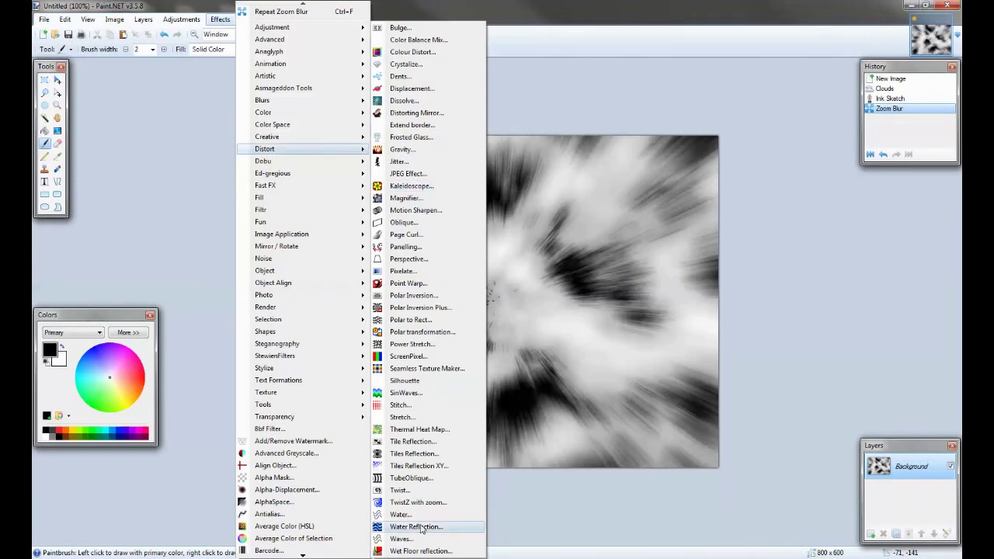
pyautogui.click(415, 494)
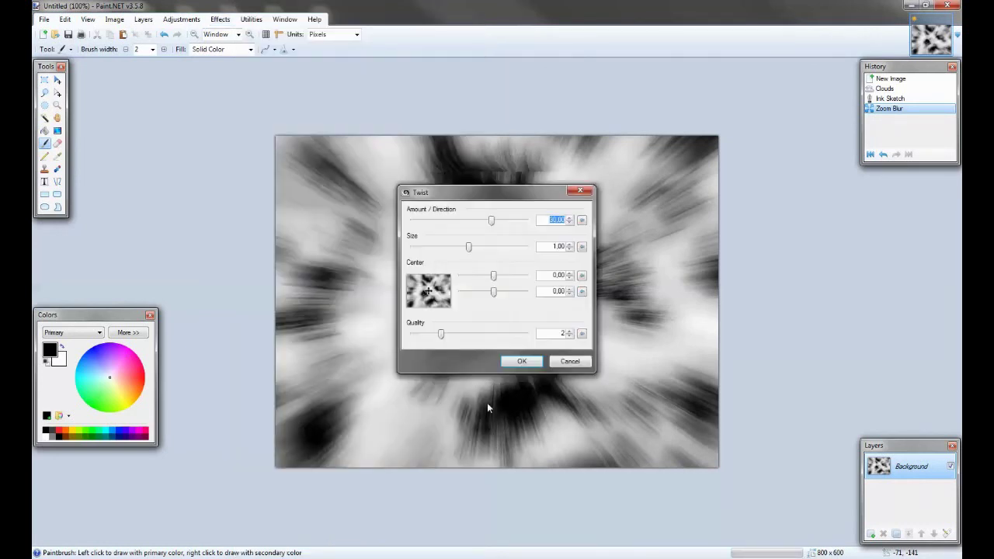
pyautogui.click(523, 362)
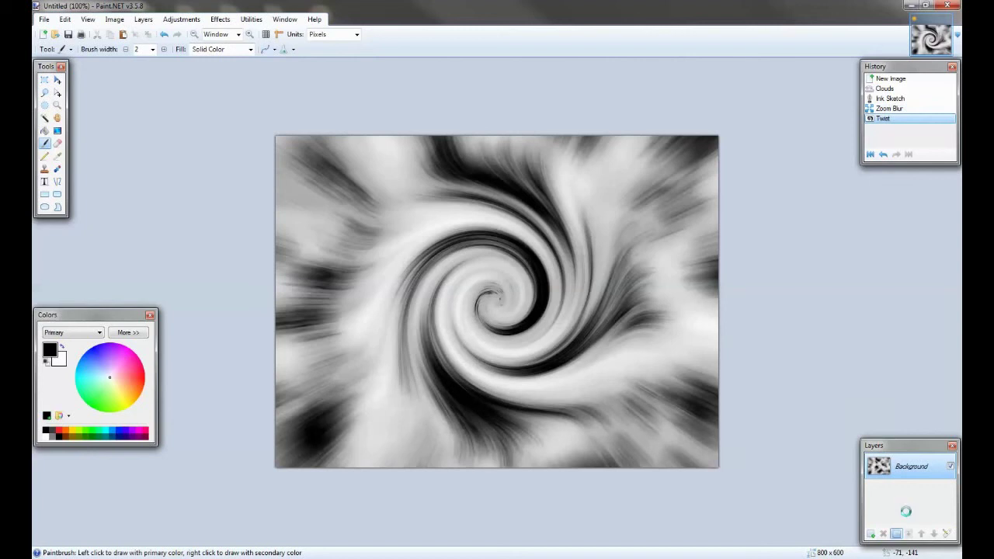
# Duplicate the twisted Background layer and rename the upper copy "első".
pyautogui.click(896, 534)
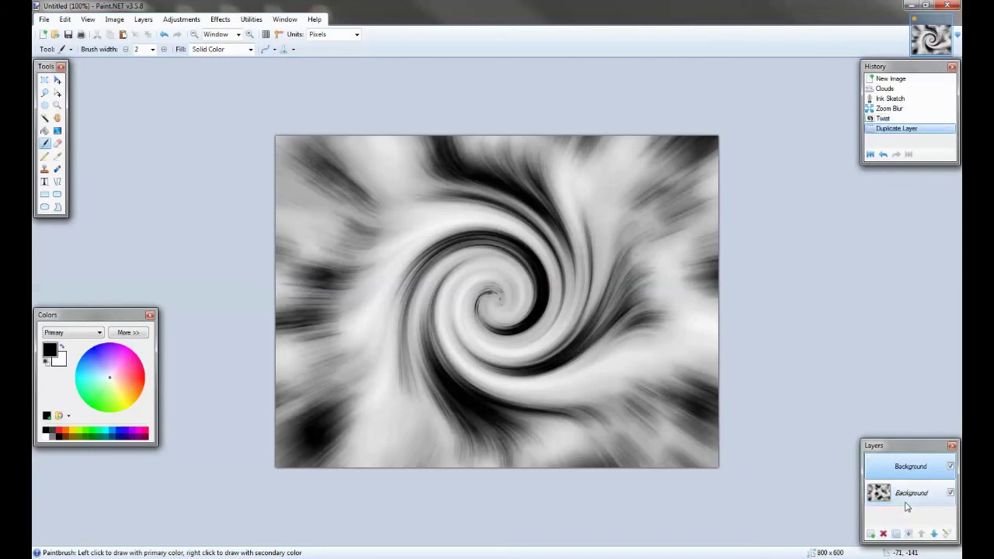
pyautogui.doubleClick(871, 476)
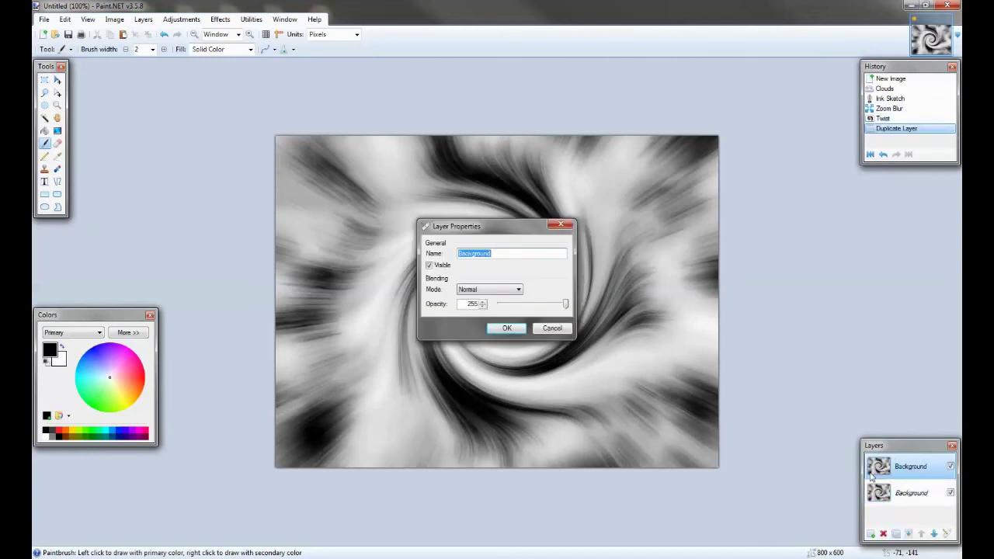
pyautogui.write('első')
pyautogui.press('Return')
# Rename the lower Background layer "második".
pyautogui.click(910, 493)
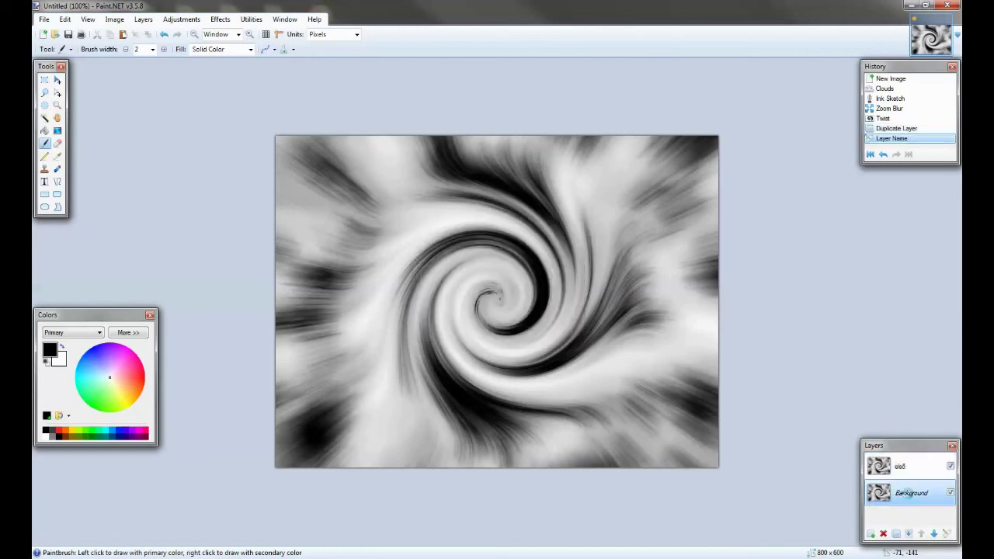
pyautogui.write('m')
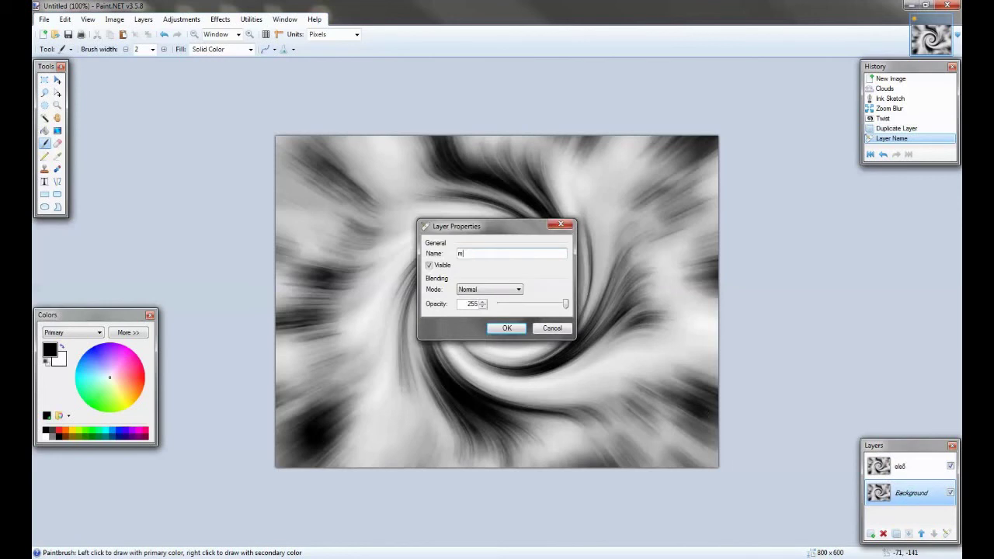
pyautogui.write('ásodik')
pyautogui.press('Return')
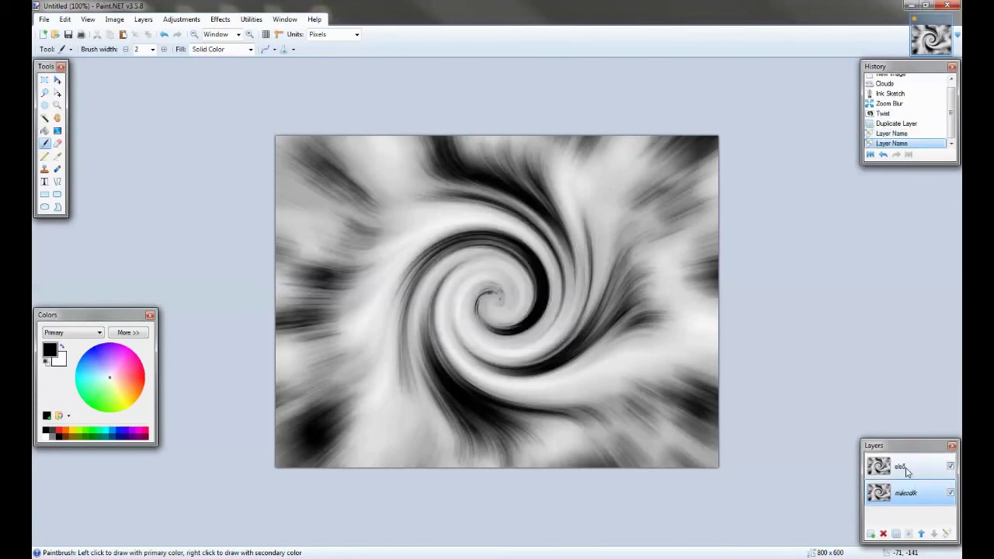
# Flip the upper layer "első" horizontally.
pyautogui.click(907, 469)
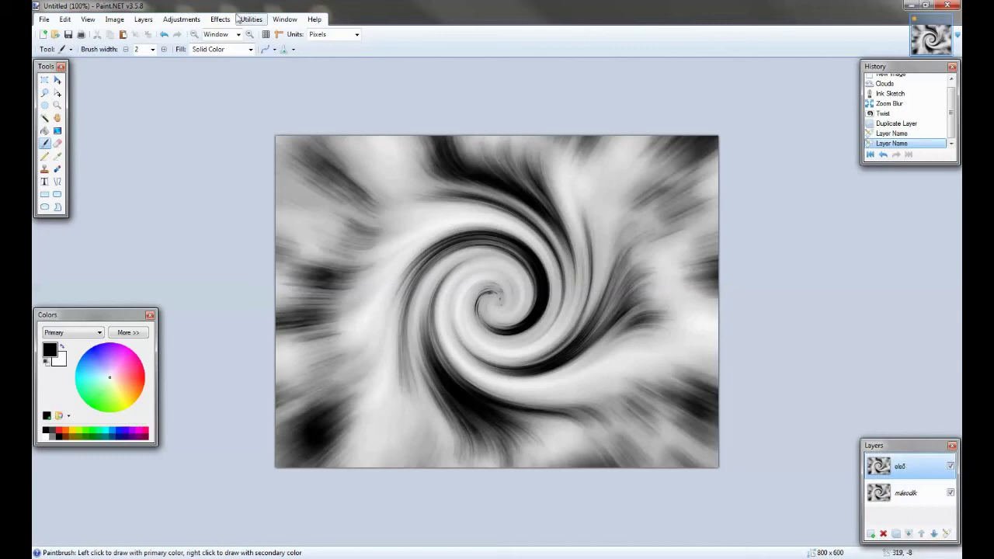
pyautogui.click(143, 19)
pyautogui.click(170, 94)
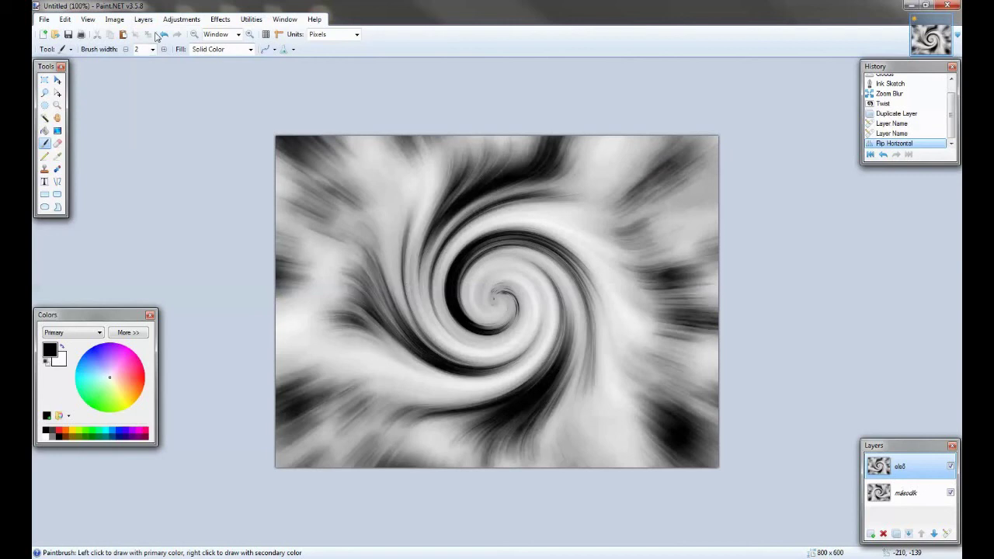
# Set the blend mode of layer "első" to Lighten and merge it down into "második".
pyautogui.click(143, 18)
pyautogui.click(160, 137)
pyautogui.click(497, 289)
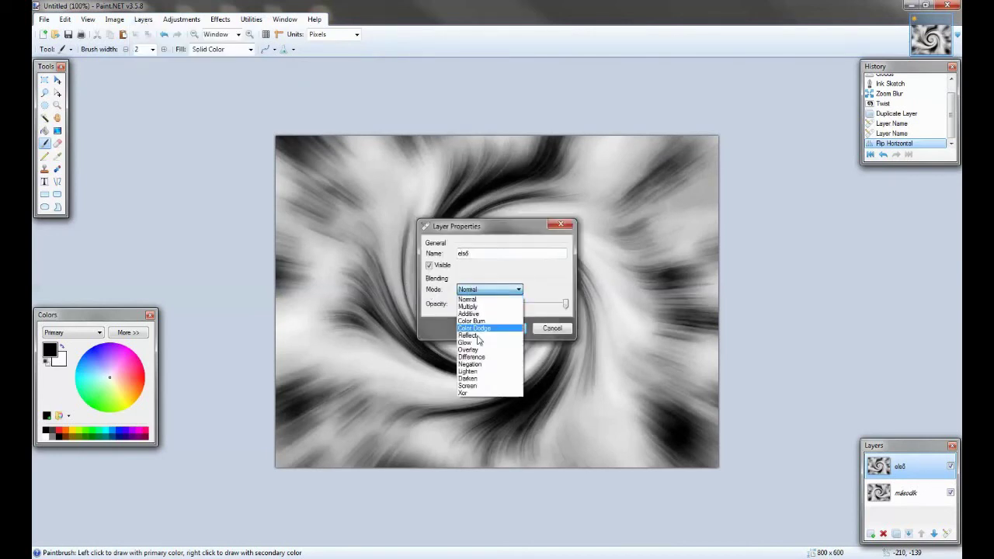
pyautogui.click(470, 371)
pyautogui.click(502, 329)
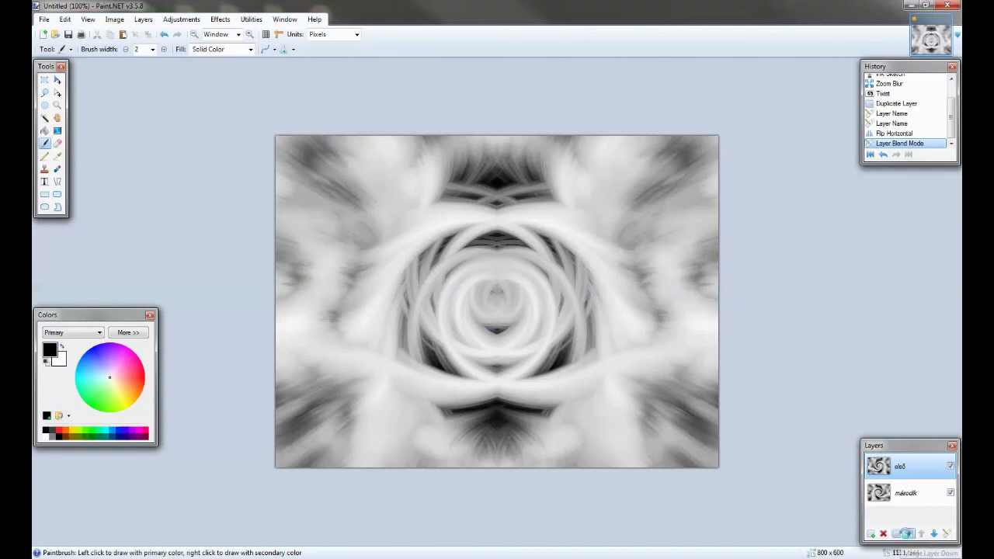
pyautogui.click(905, 533)
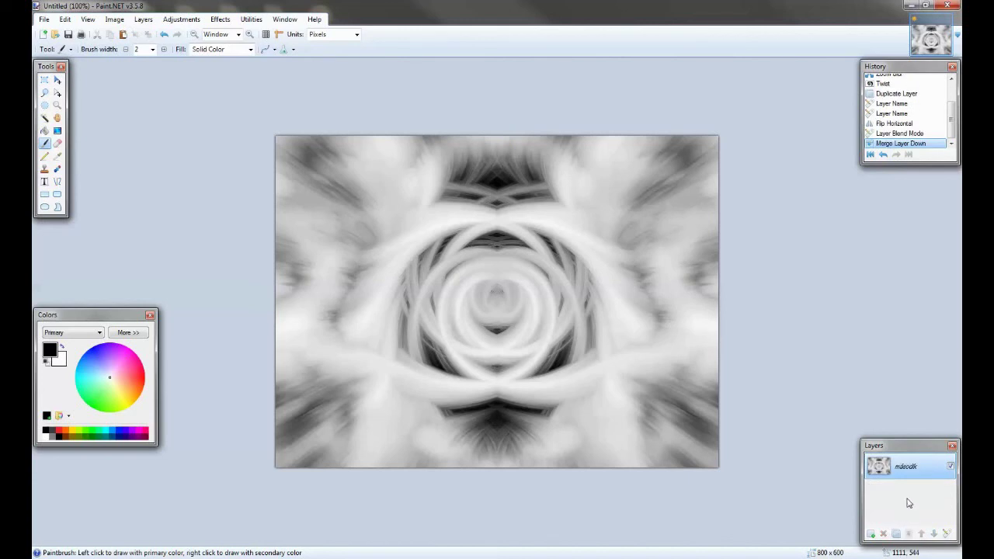
# Start a Curves adjustment in RGB mode and raise only the red curve with a point at about (85, 156).
pyautogui.click(178, 22)
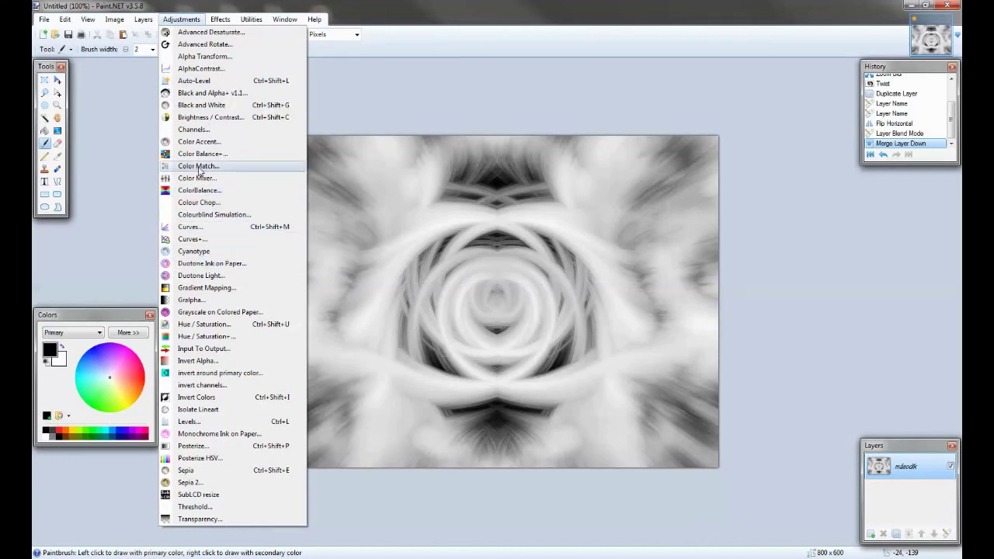
pyautogui.click(194, 227)
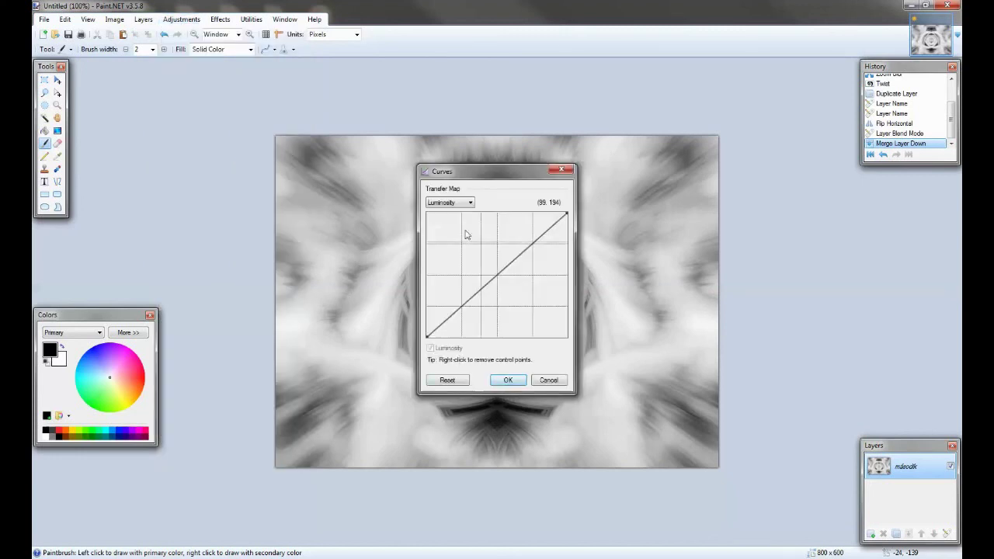
pyautogui.click(460, 202)
pyautogui.click(456, 212)
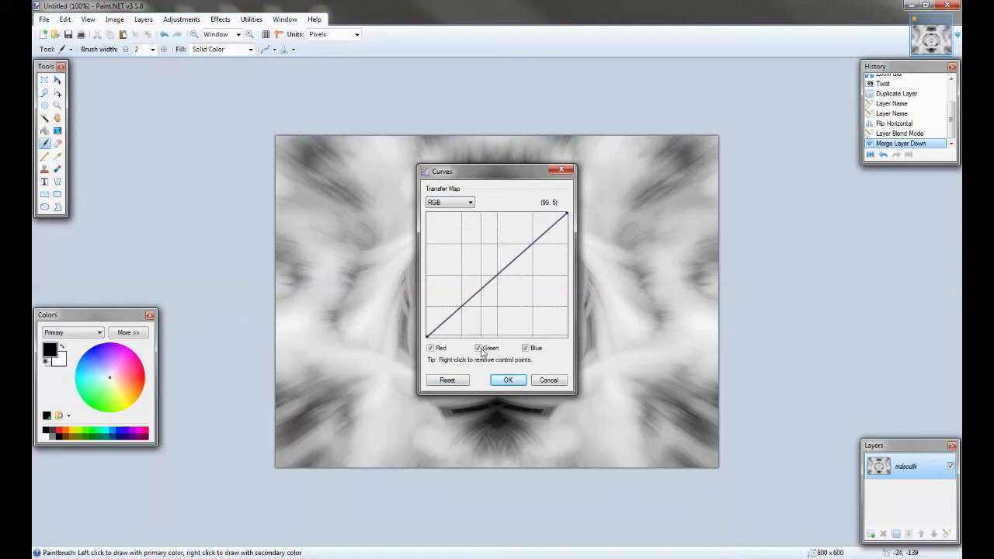
pyautogui.click(478, 348)
pyautogui.click(525, 347)
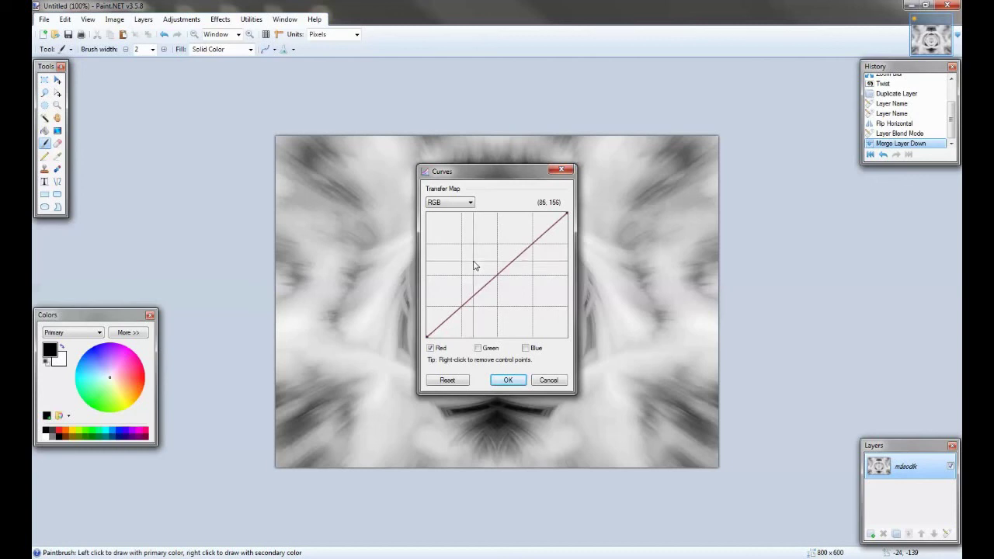
pyautogui.click(473, 261)
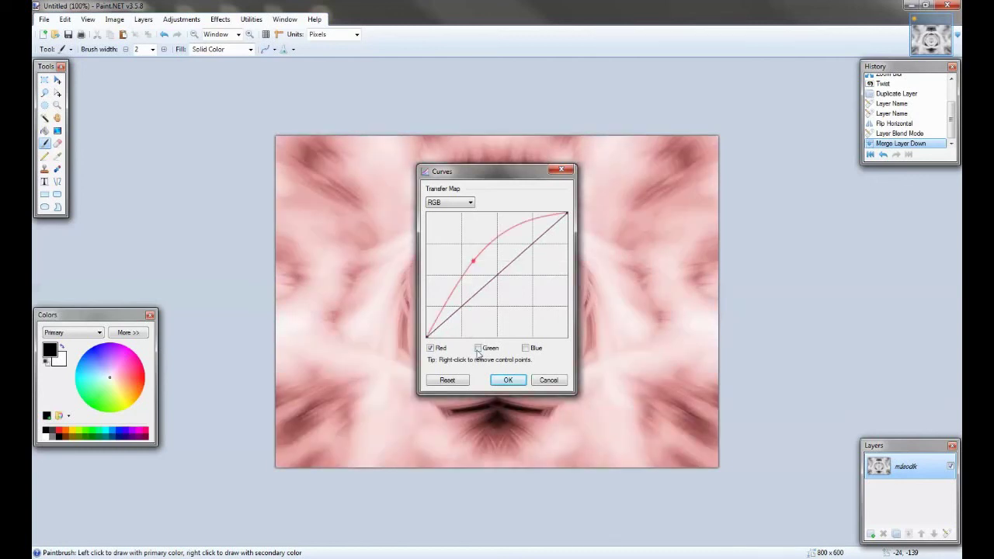
# Lower only the blue curve with a point right of its middle and apply the Curves adjustment.
pyautogui.click(430, 348)
pyautogui.click(525, 348)
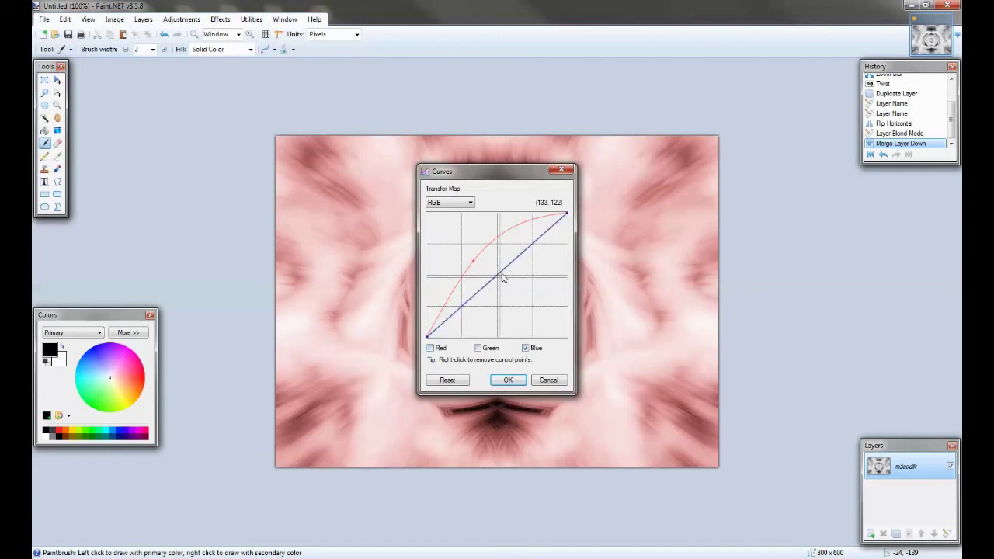
pyautogui.click(522, 310)
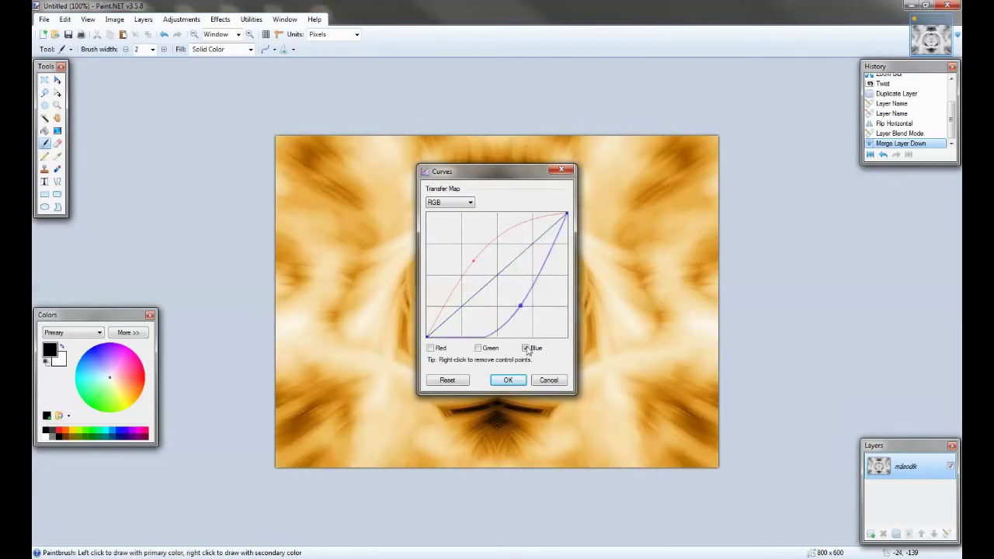
pyautogui.click(526, 348)
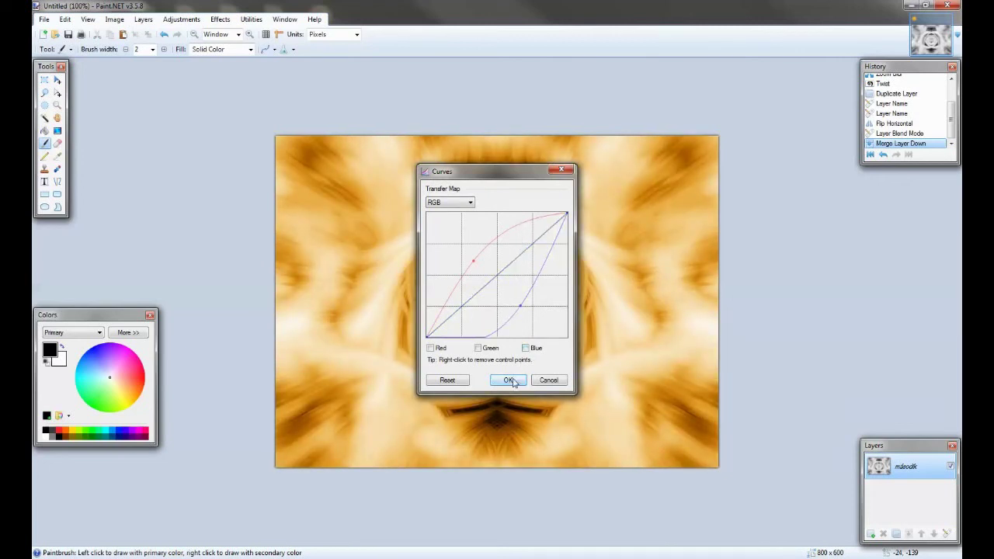
pyautogui.click(511, 380)
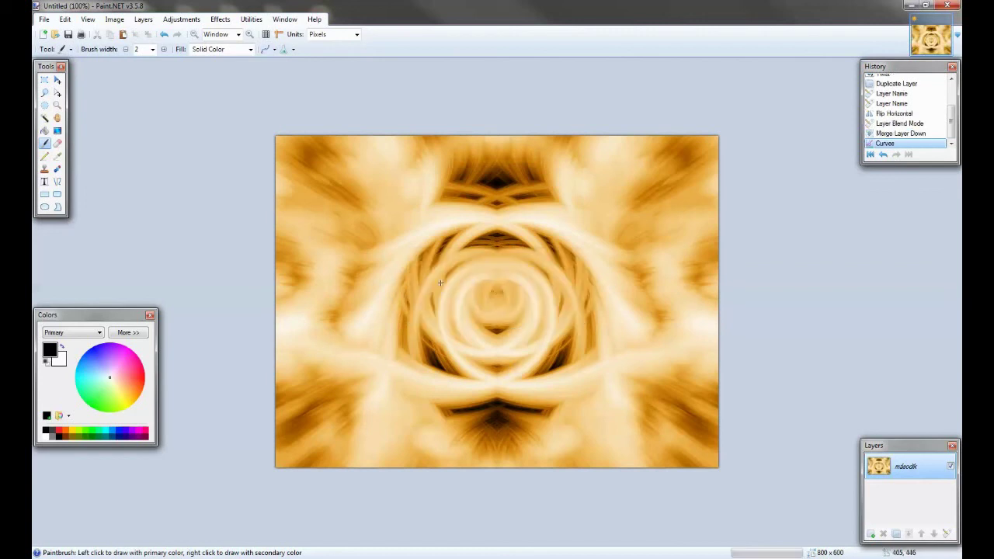
# Apply a Brightness / Contrast adjustment with brightness -25 and contrast 40 to the golden swirl layer.
pyautogui.click(180, 19)
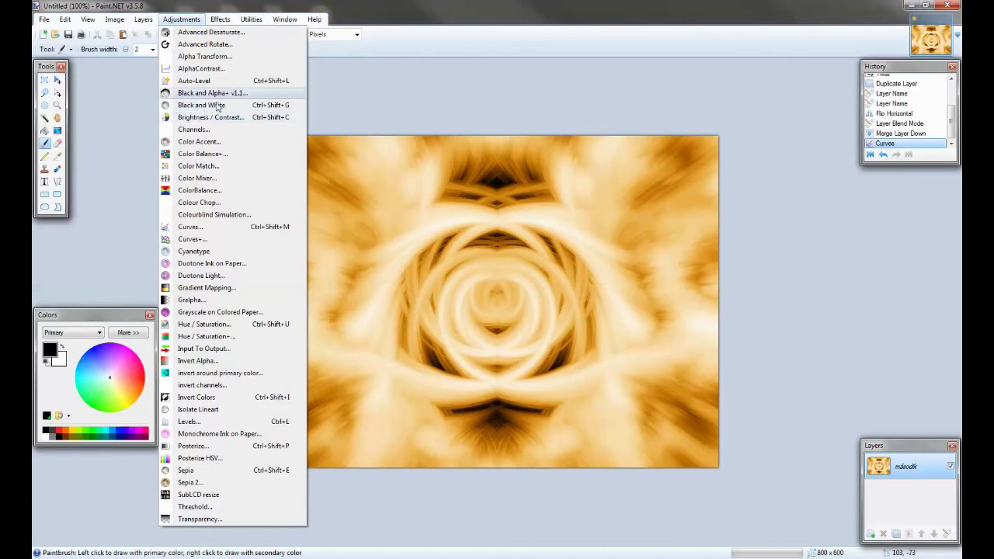
pyautogui.click(435, 246)
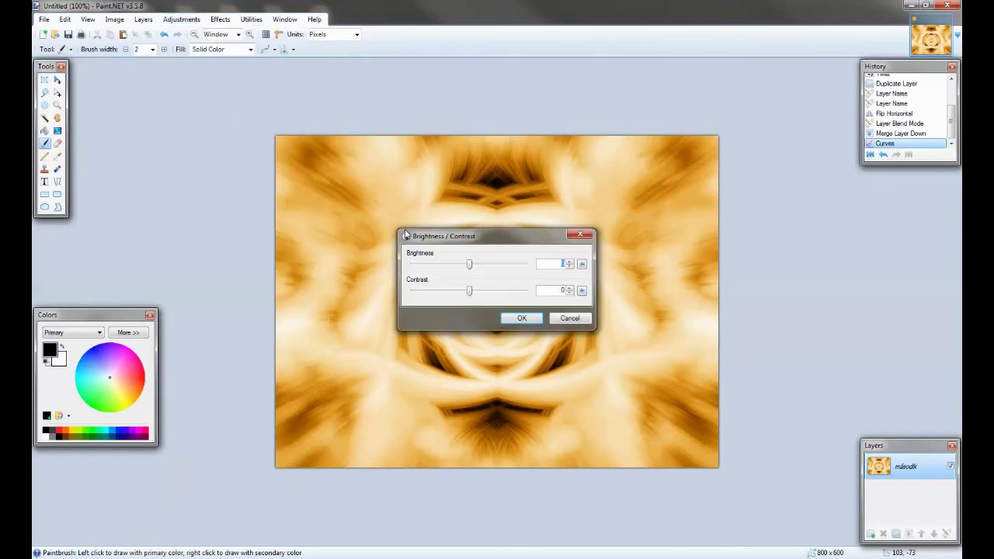
pyautogui.write('-25')
pyautogui.press('Tab')
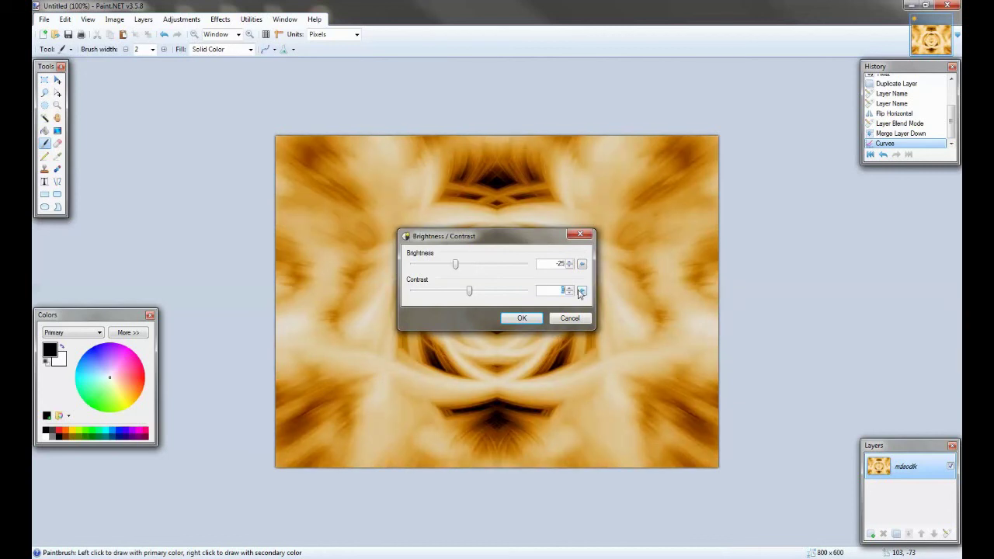
pyautogui.write('40')
pyautogui.click(521, 319)
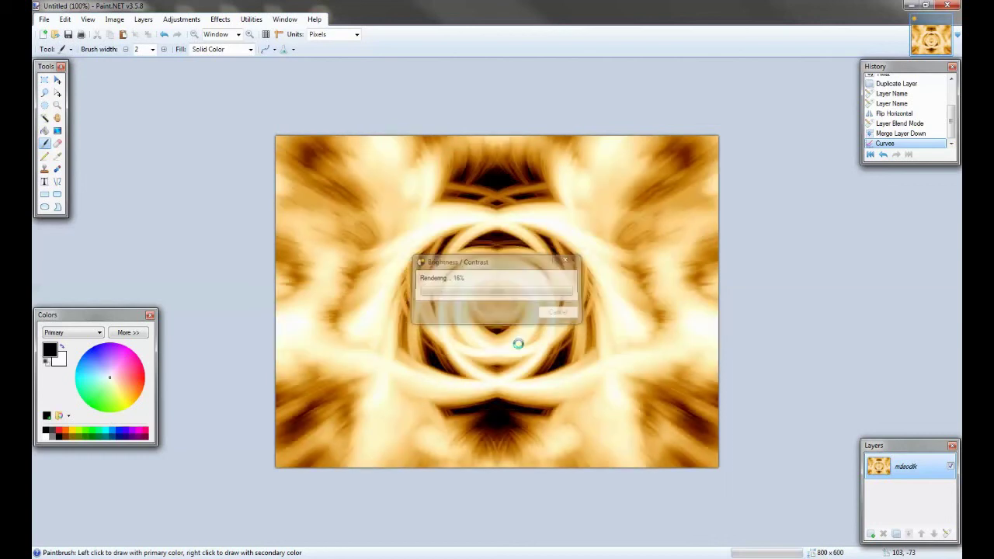
# Make an elliptical selection of about 453 x 357 pixels around the central swirl and invert it to target the surroundings.
pyautogui.click(45, 106)
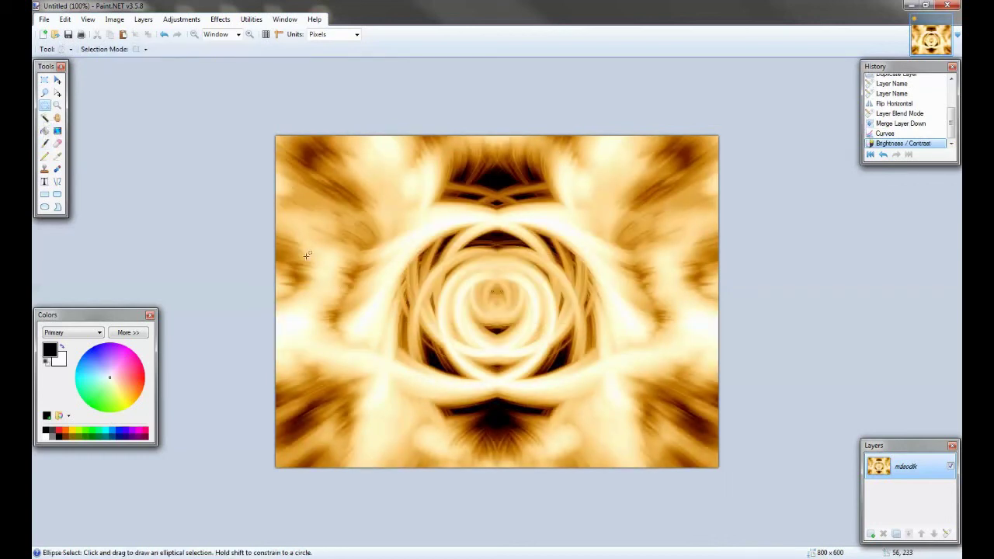
pyautogui.moveTo(370, 218); pyautogui.dragTo(619, 416)
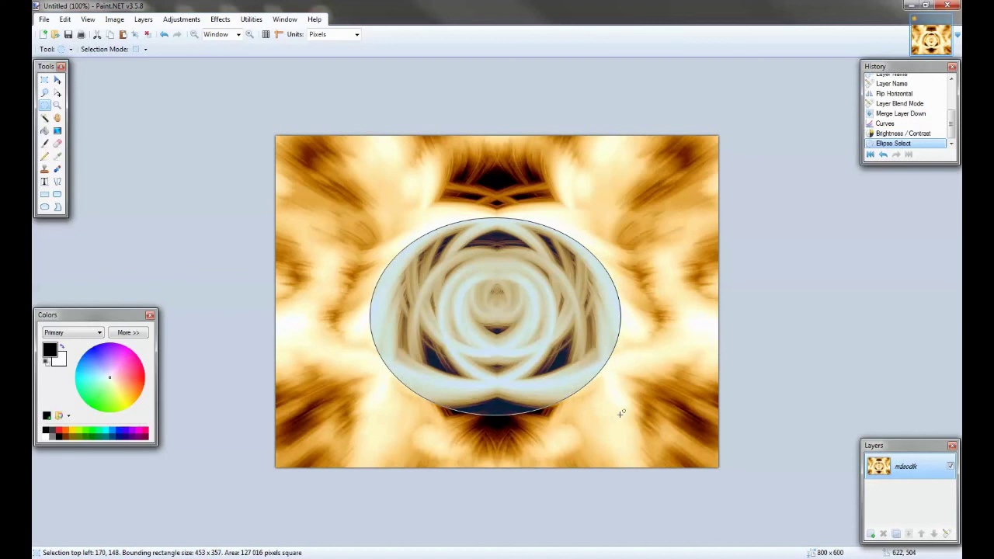
pyautogui.hotkey('ctrl', 'i')
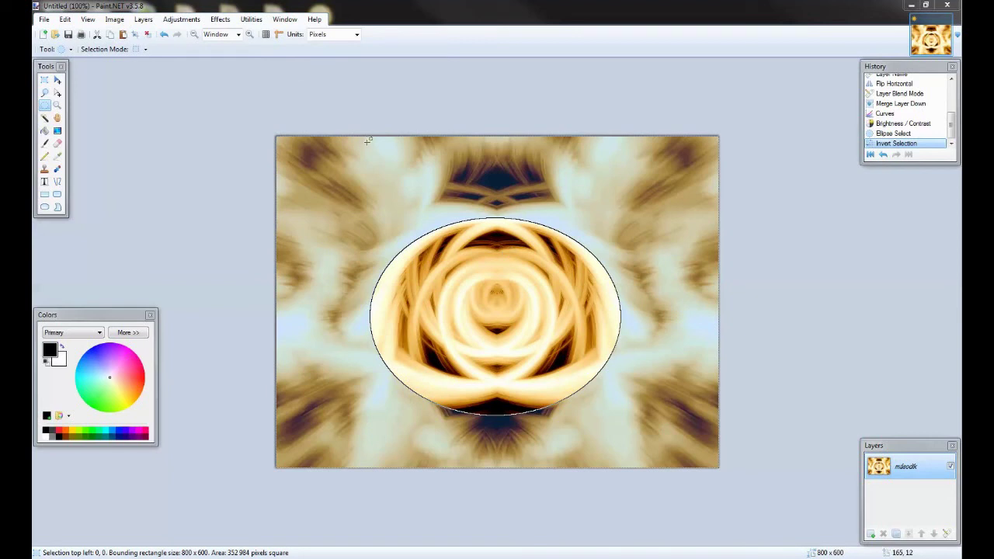
# Apply the Frosted Glass distortion outside the ellipse with maximum scatter radius 6,23 and smoothness 6, and deselect.
pyautogui.click(215, 24)
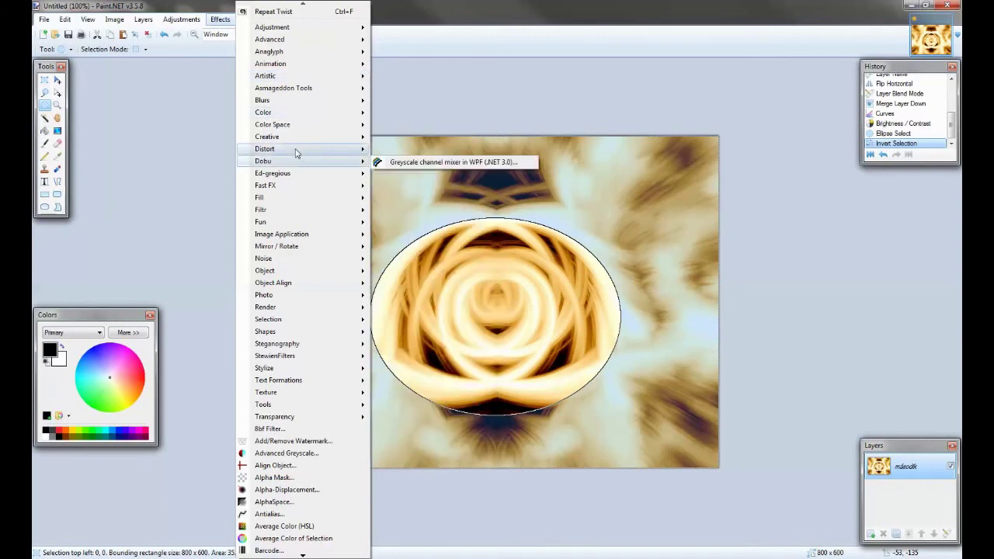
pyautogui.moveTo(298, 149)
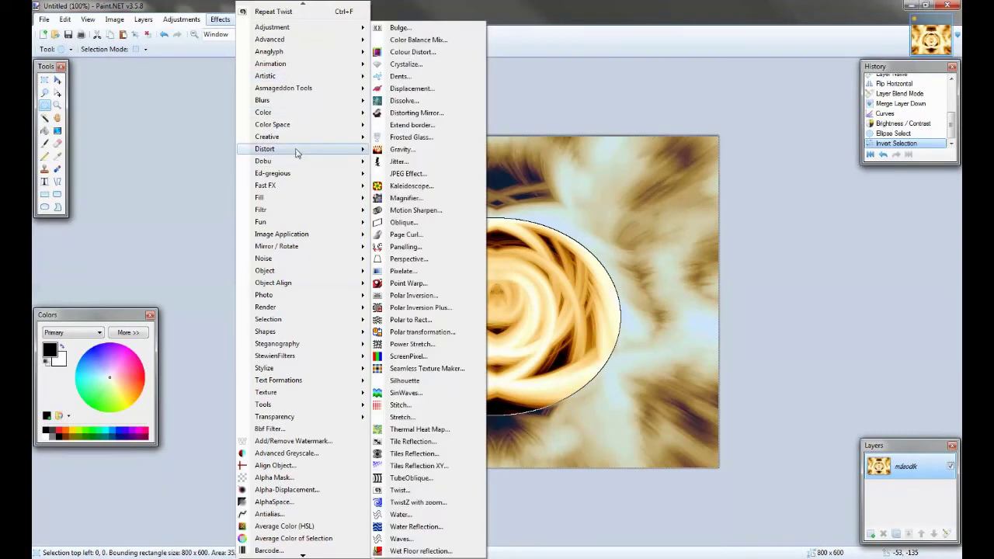
pyautogui.click(415, 137)
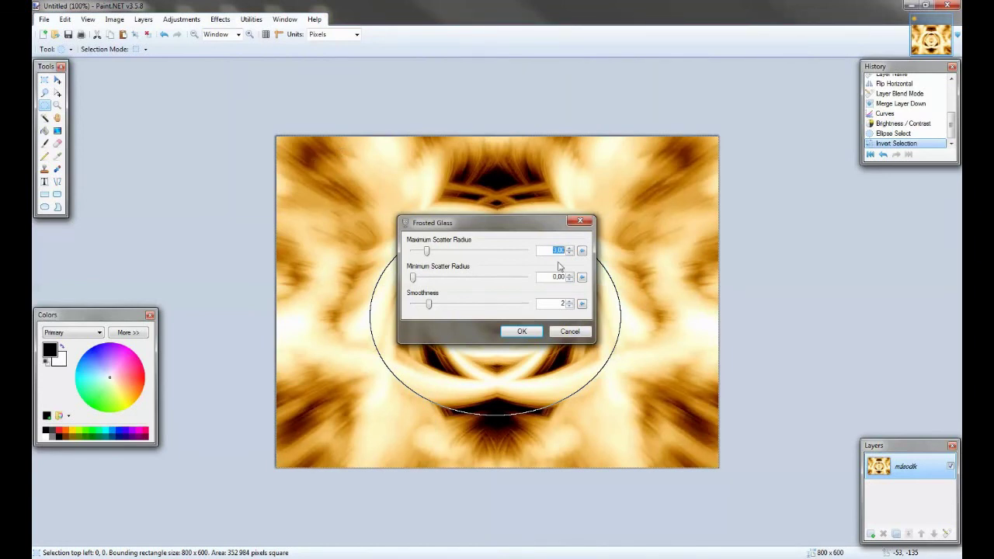
pyautogui.write('6,23')
pyautogui.click(563, 304)
pyautogui.press('BackSpace')
pyautogui.write('6')
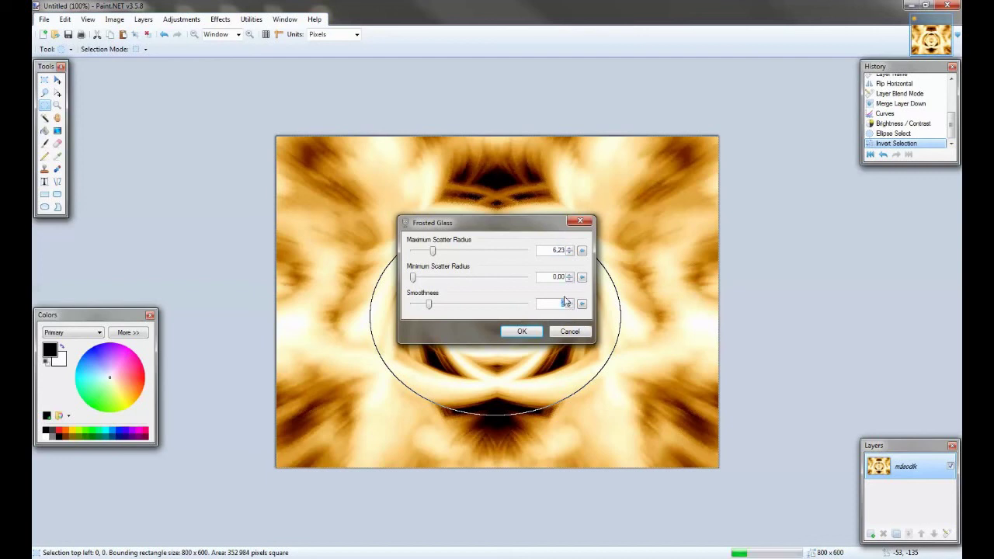
pyautogui.click(522, 331)
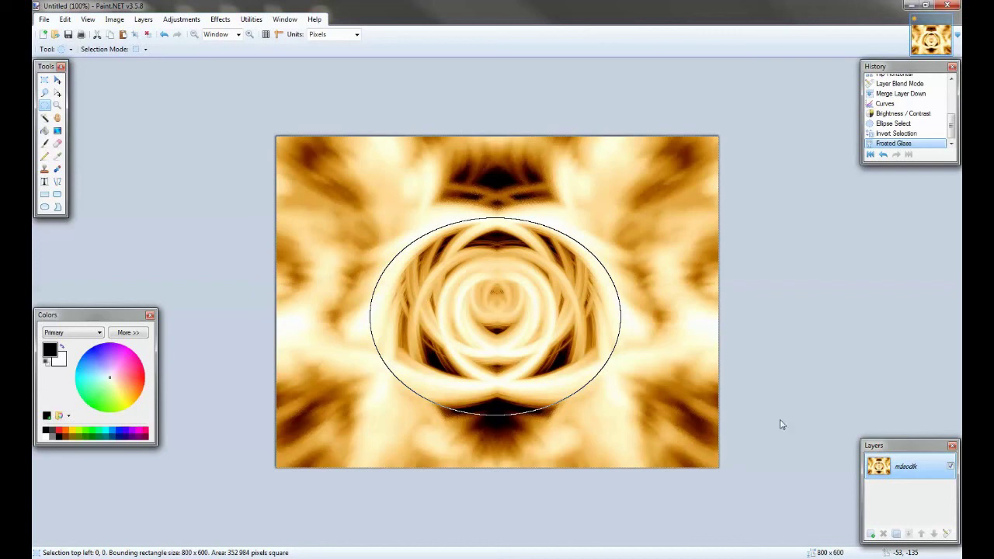
pyautogui.hotkey('ctrl', 'd')
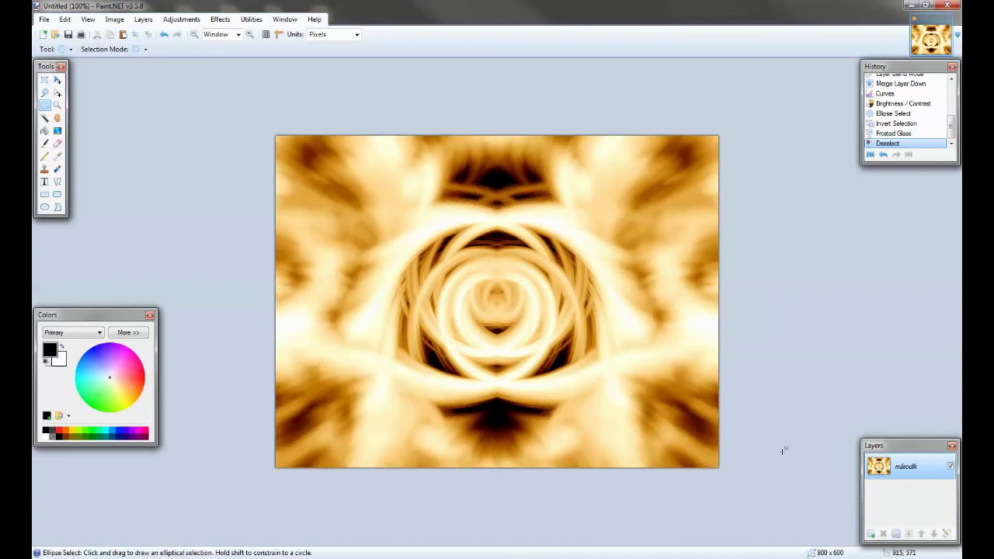